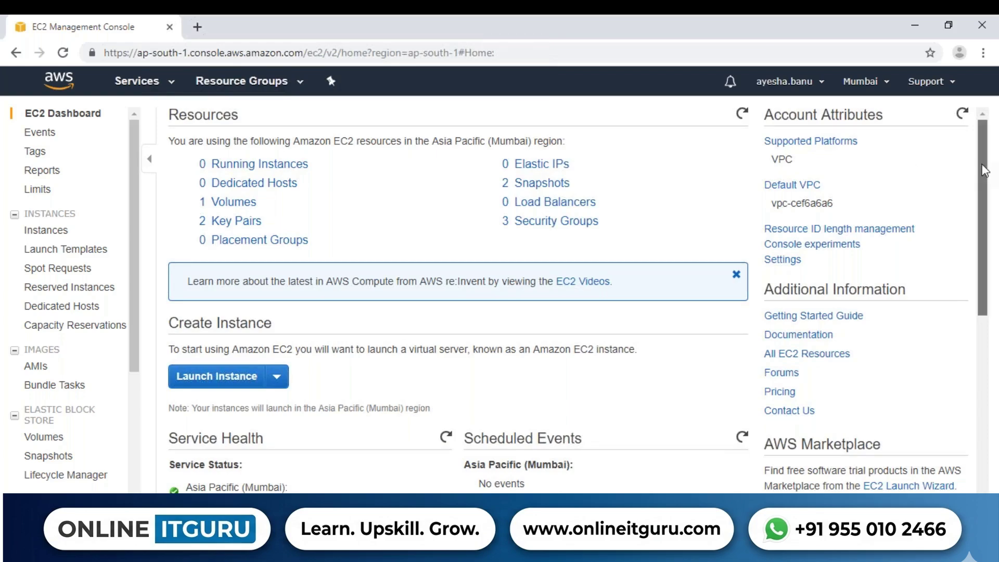
Step: Review the EC2 dashboard's instance creation and service health sections and the list of available AWS regions
{"action": "left_click_drag", "start_coordinate": [985, 171], "coordinate": [984, 231]}
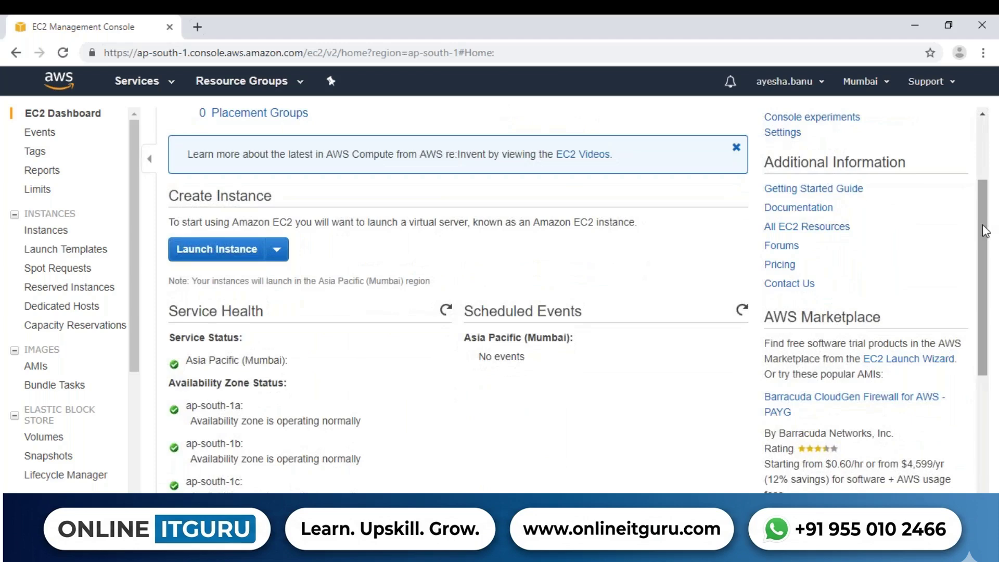
{"action": "mouse_move", "coordinate": [985, 230]}
{"action": "left_mouse_down"}
{"action": "mouse_move", "coordinate": [984, 206]}
{"action": "mouse_move", "coordinate": [987, 224]}
{"action": "left_mouse_up"}
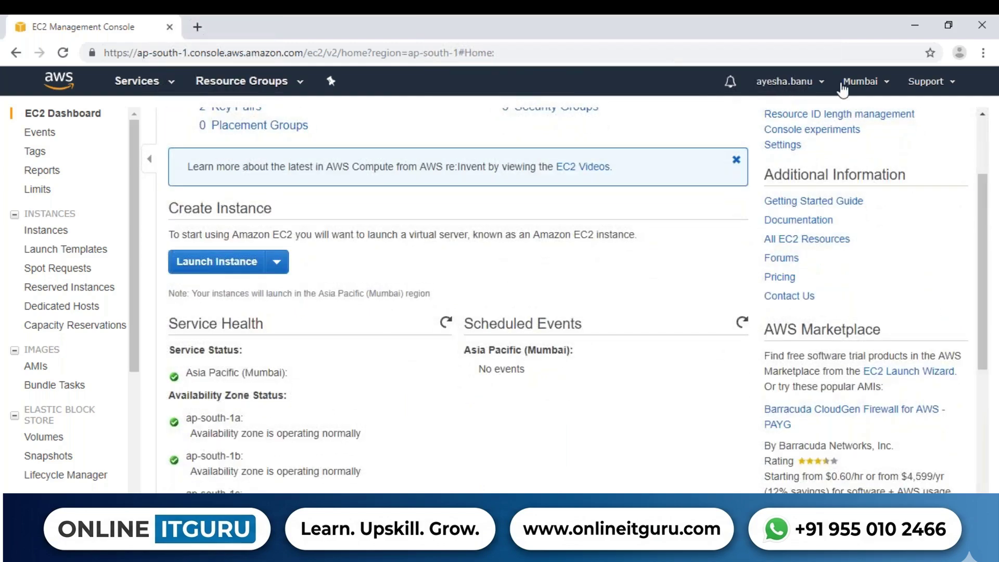
{"action": "left_click", "coordinate": [870, 92]}
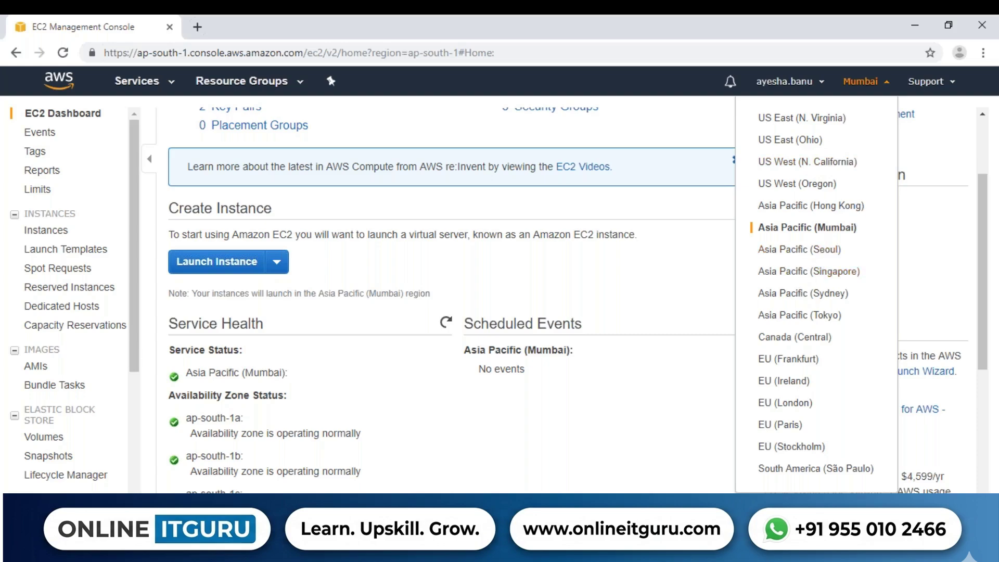
{"action": "left_click", "coordinate": [661, 267]}
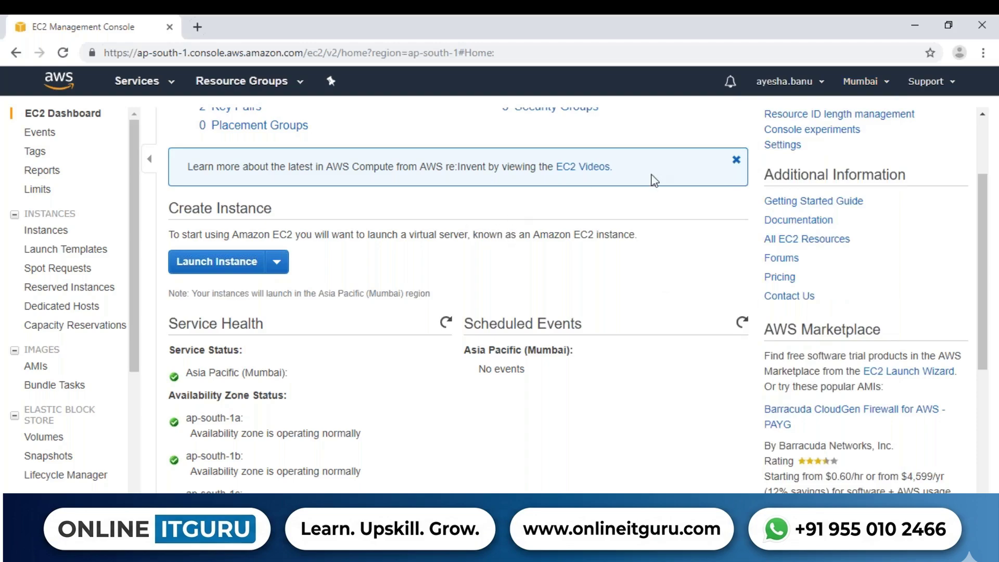
{"action": "left_click_drag", "start_coordinate": [983, 237], "coordinate": [983, 193]}
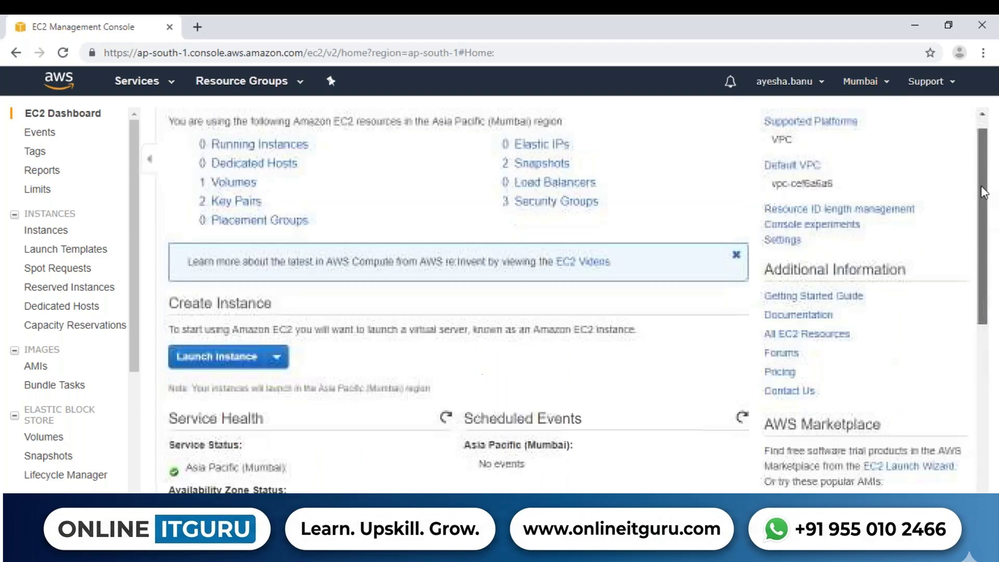
Step: Open the EC2 service dashboard and start the launch wizard for a new instance in the Mumbai region
{"action": "left_click", "coordinate": [198, 366]}
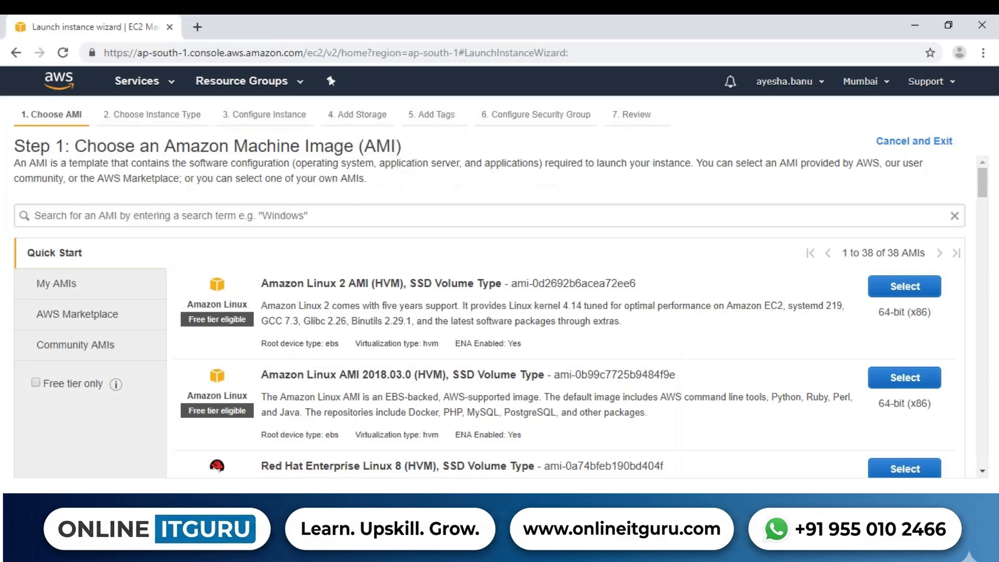
{"action": "left_click", "coordinate": [136, 80]}
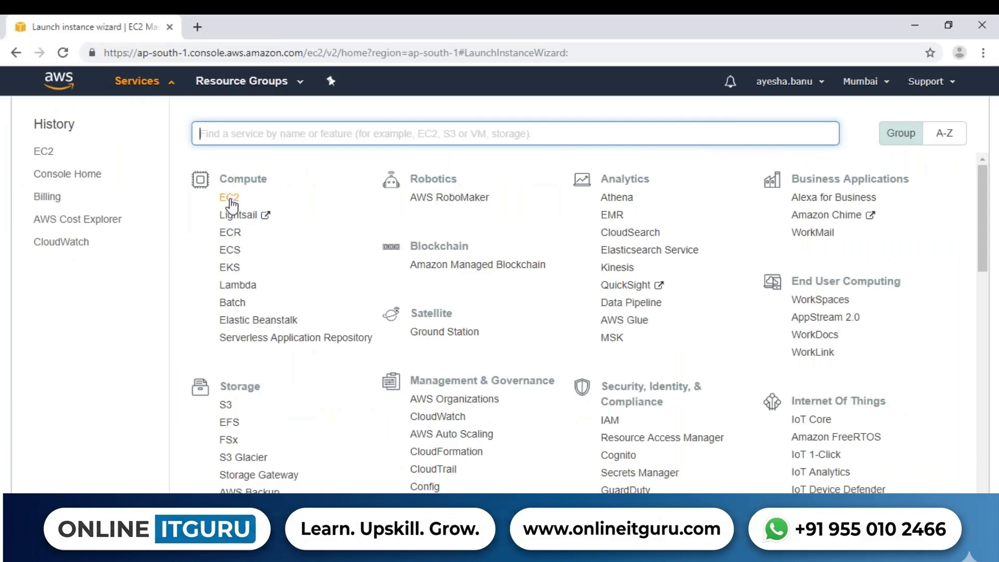
{"action": "left_click", "coordinate": [229, 198]}
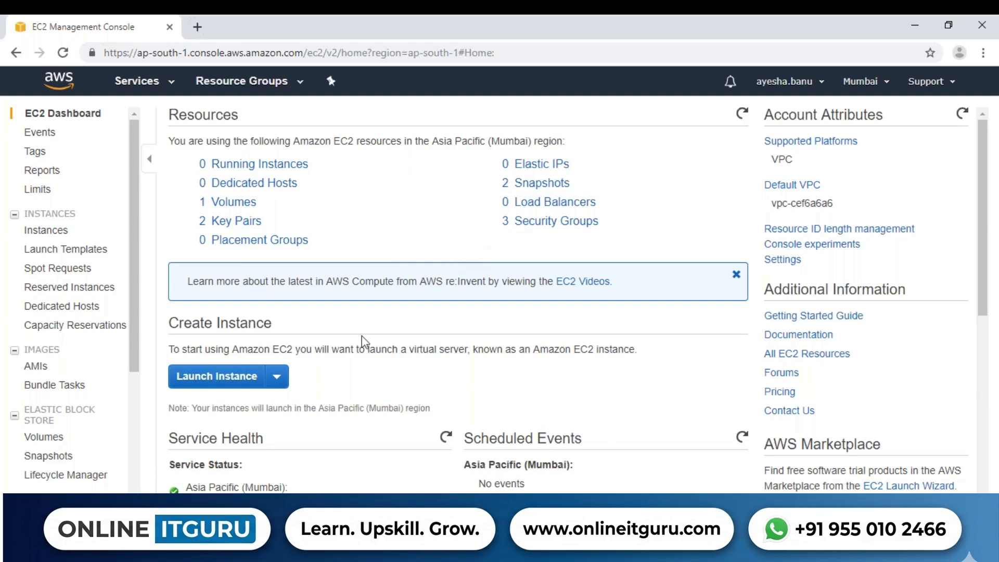
{"action": "left_click", "coordinate": [250, 379]}
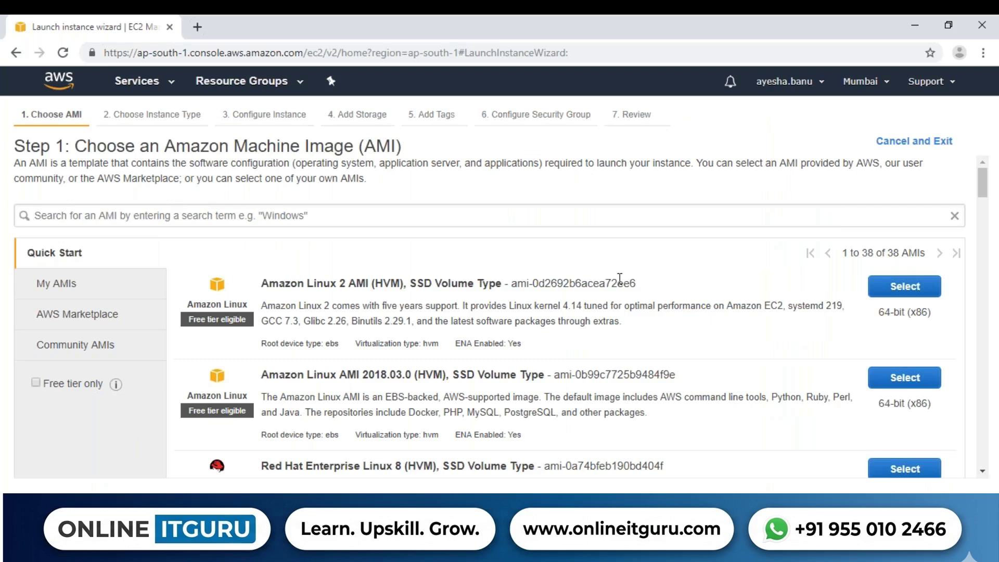
Step: Look through the AMI sources under My AMIs and the featured software in AWS Marketplace
{"action": "left_click", "coordinate": [272, 215]}
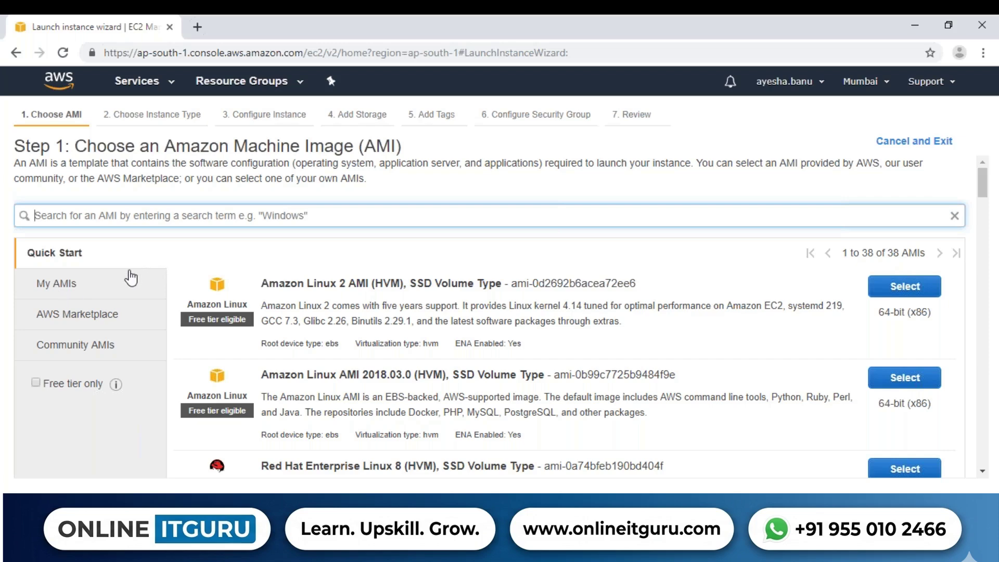
{"action": "left_click", "coordinate": [52, 285]}
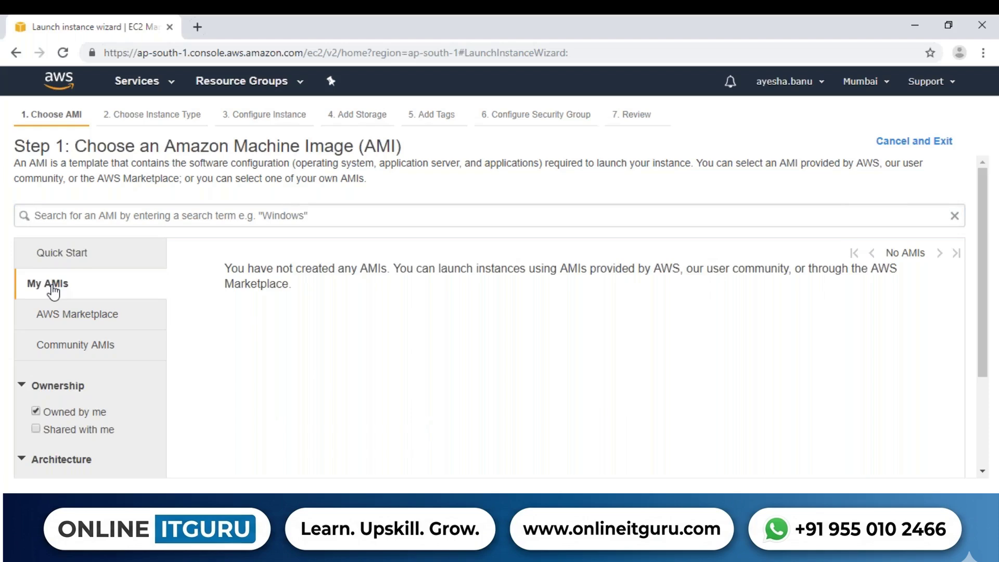
{"action": "left_click", "coordinate": [59, 323]}
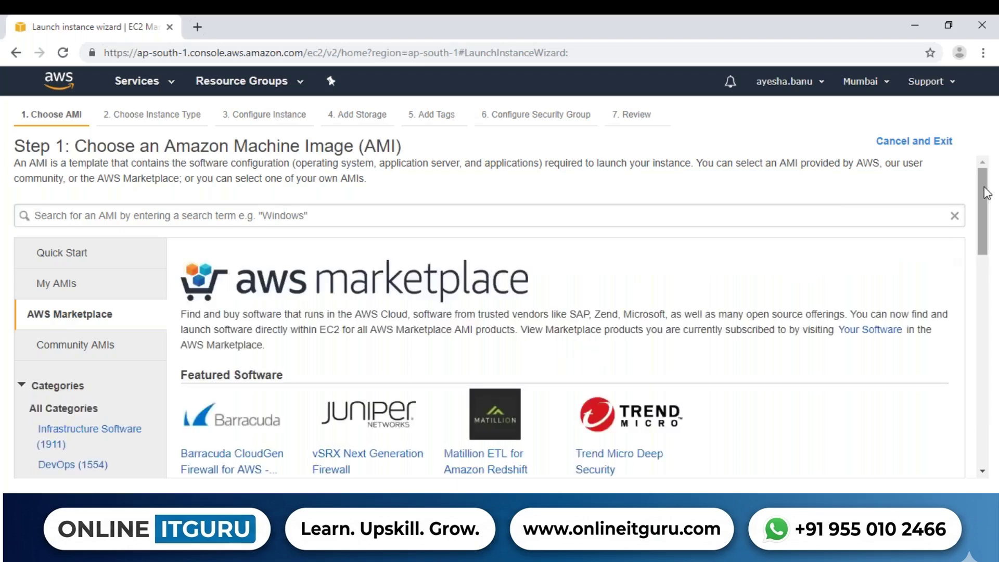
{"action": "left_click_drag", "start_coordinate": [984, 187], "coordinate": [988, 211]}
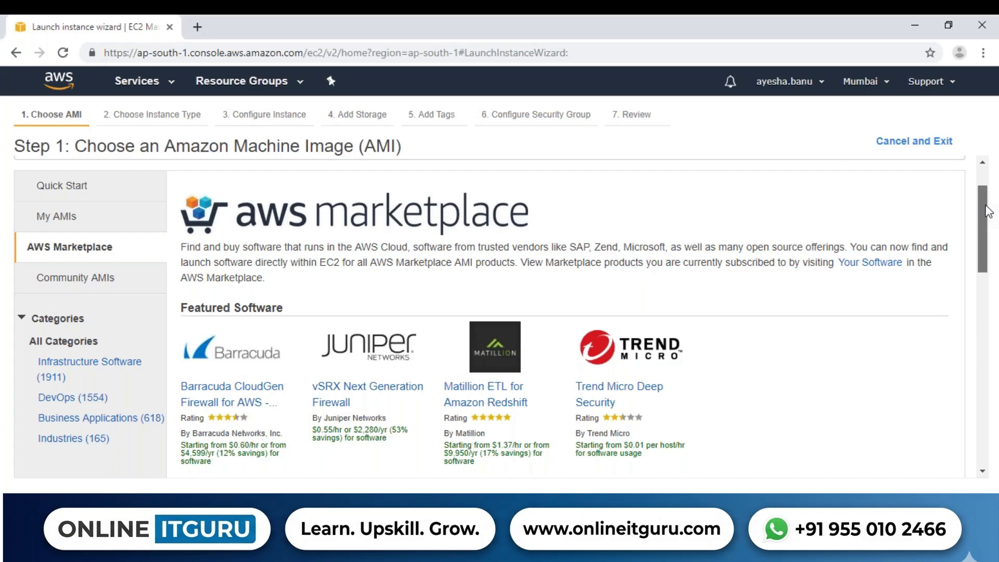
{"action": "mouse_move", "coordinate": [988, 210]}
{"action": "left_mouse_down"}
{"action": "mouse_move", "coordinate": [982, 394]}
{"action": "mouse_move", "coordinate": [992, 189]}
{"action": "mouse_move", "coordinate": [990, 205]}
{"action": "left_mouse_up"}
Step: Browse the Community AMIs and their operating system, architecture and root device type filters
{"action": "left_click", "coordinate": [84, 280]}
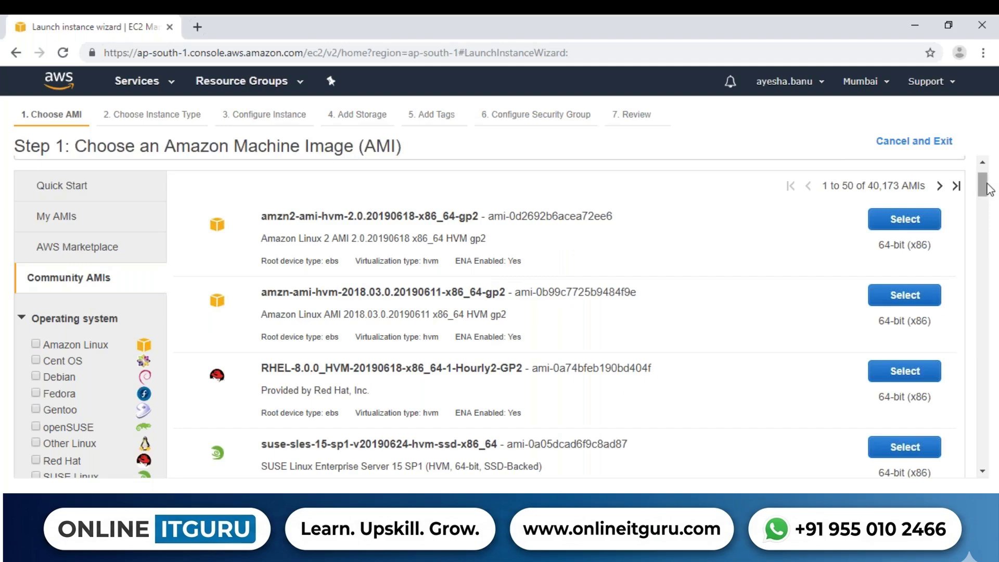
{"action": "left_click_drag", "start_coordinate": [989, 190], "coordinate": [986, 223]}
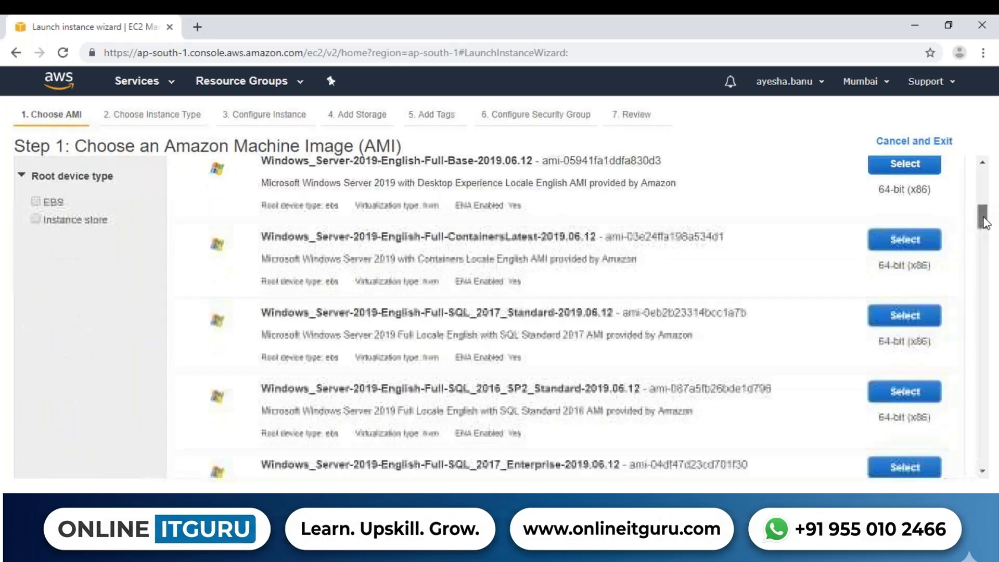
{"action": "scroll", "coordinate": [656, 226], "scroll_direction": "up", "scroll_amount": 10}
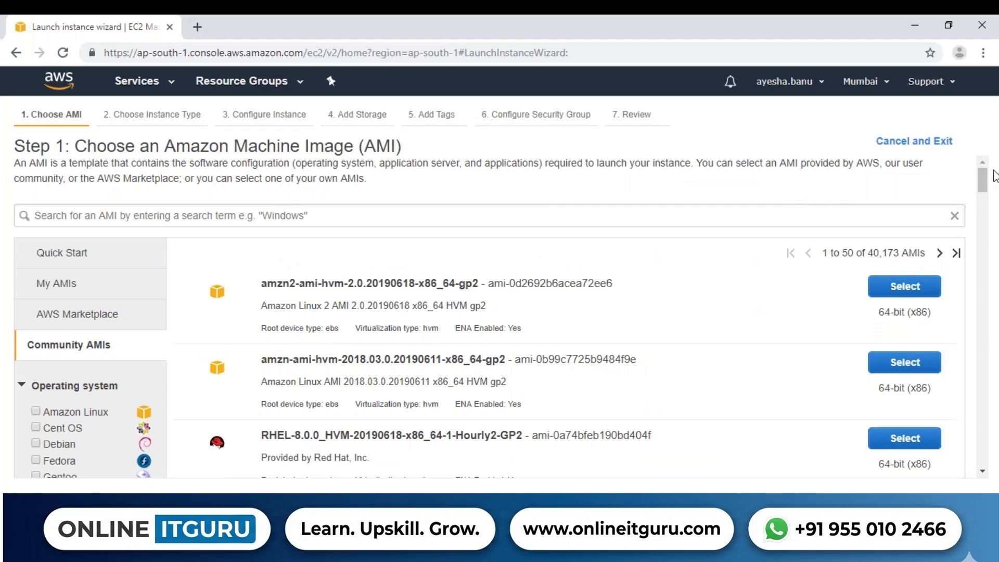
{"action": "left_click_drag", "start_coordinate": [984, 182], "coordinate": [985, 194]}
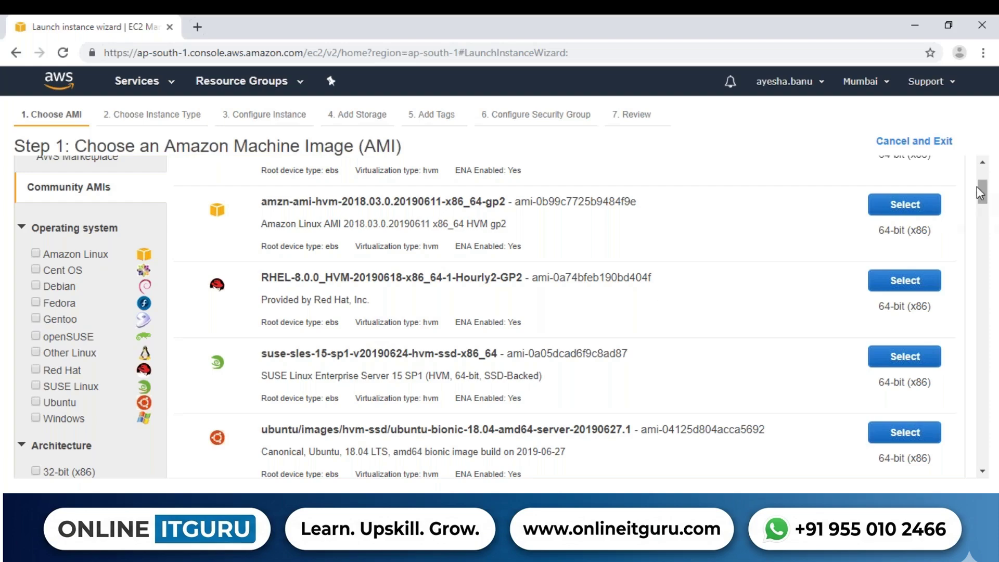
{"action": "scroll", "coordinate": [978, 191], "scroll_direction": "down", "scroll_amount": 3}
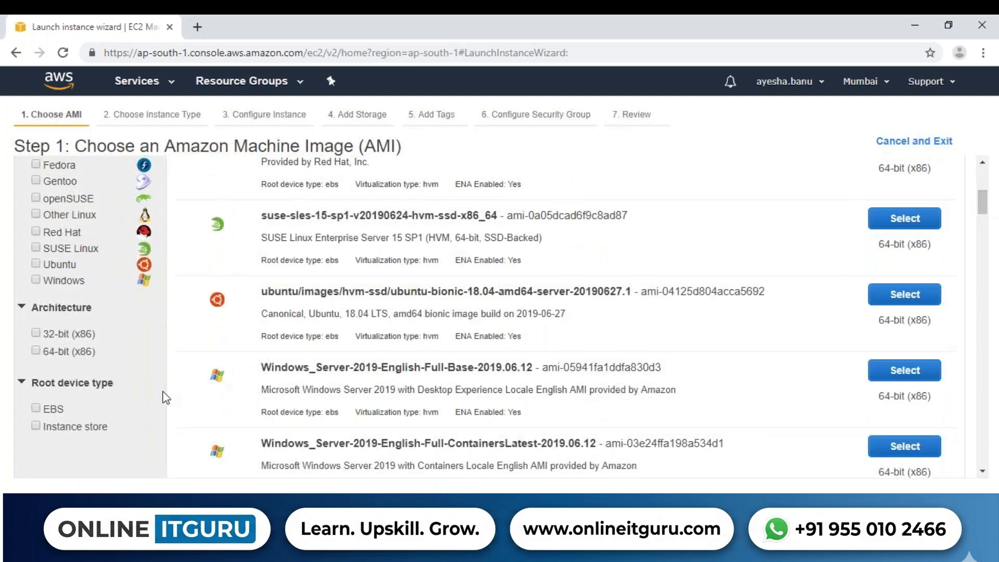
Step: Try filtering the community AMIs by 32-bit (x86) and by 64-bit (x86) architecture, clearing each filter again
{"action": "left_click", "coordinate": [36, 332]}
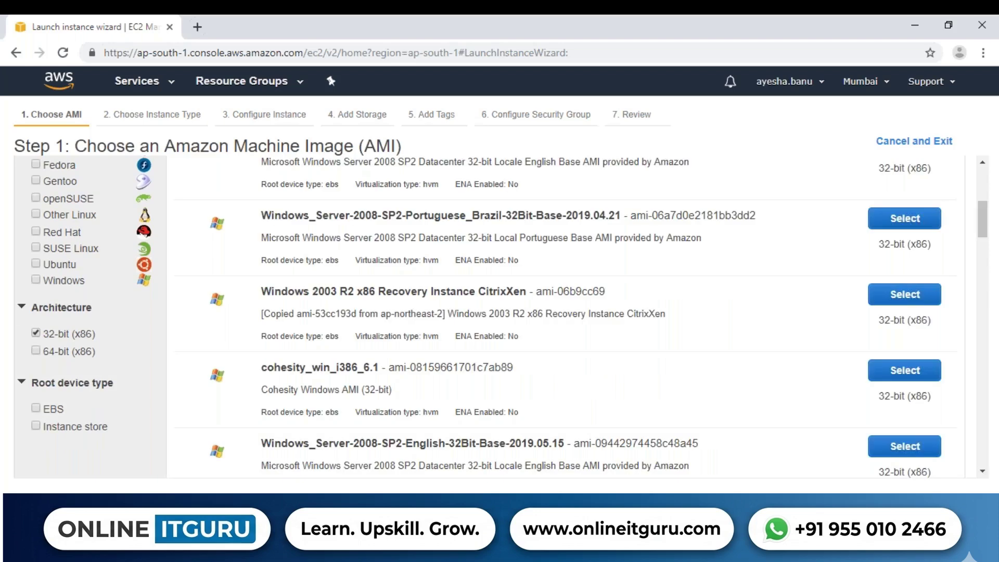
{"action": "left_click", "coordinate": [36, 333]}
{"action": "left_click", "coordinate": [37, 354]}
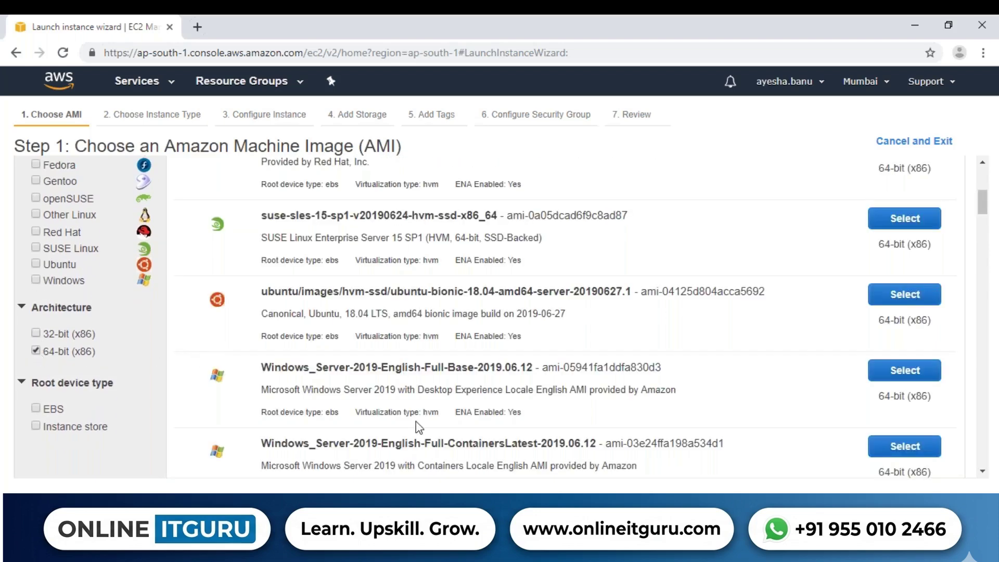
{"action": "left_click", "coordinate": [36, 352]}
{"action": "left_click_drag", "start_coordinate": [58, 383], "coordinate": [149, 395]}
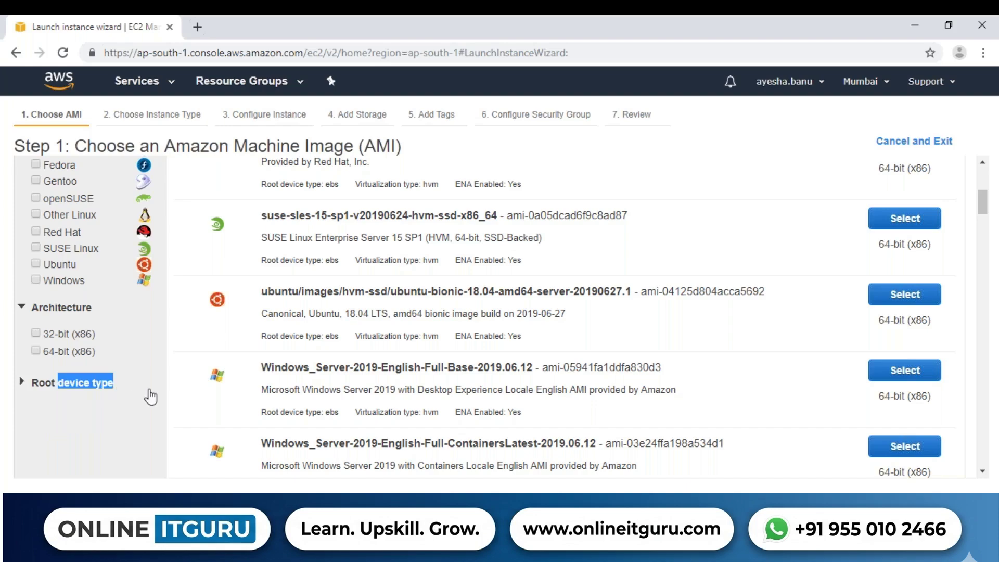
{"action": "left_click", "coordinate": [149, 396]}
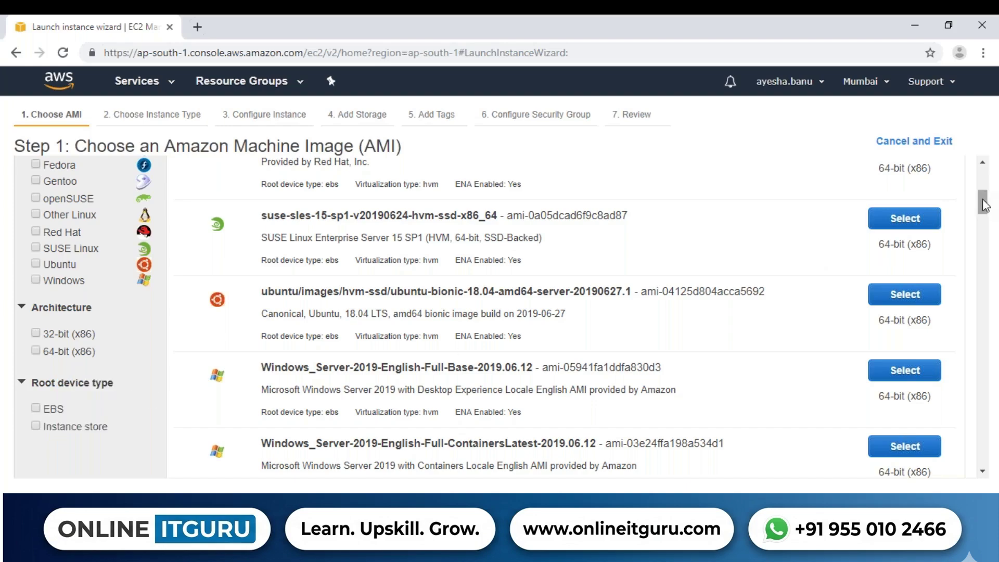
Step: Return to the Quick Start images and select Amazon Linux 2 AMI (HVM), SSD Volume Type, 64-bit (x86)
{"action": "mouse_move", "coordinate": [984, 209]}
{"action": "left_mouse_down"}
{"action": "mouse_move", "coordinate": [985, 186]}
{"action": "mouse_move", "coordinate": [984, 217]}
{"action": "mouse_move", "coordinate": [985, 182]}
{"action": "mouse_move", "coordinate": [985, 190]}
{"action": "left_mouse_up"}
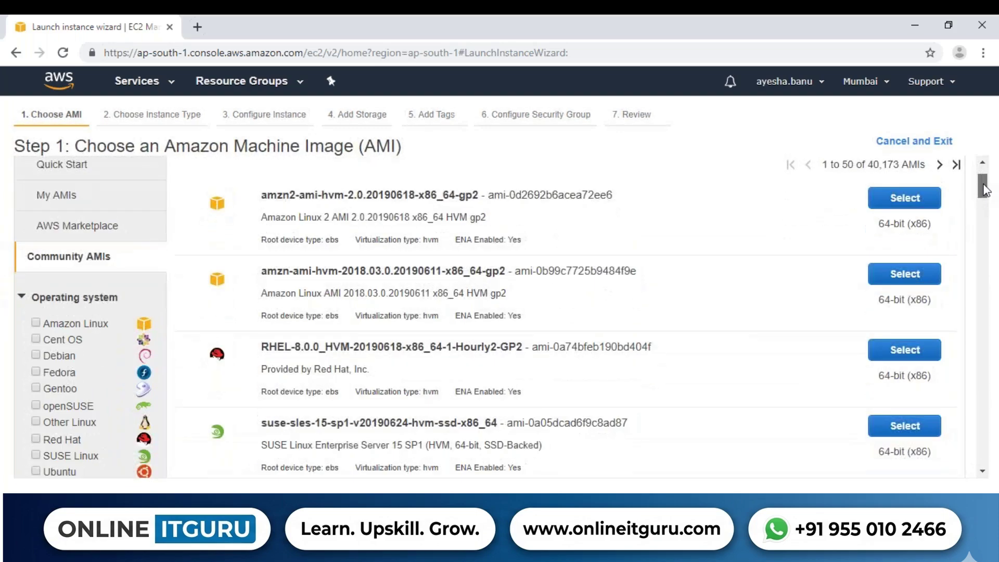
{"action": "left_click_drag", "start_coordinate": [983, 194], "coordinate": [983, 207]}
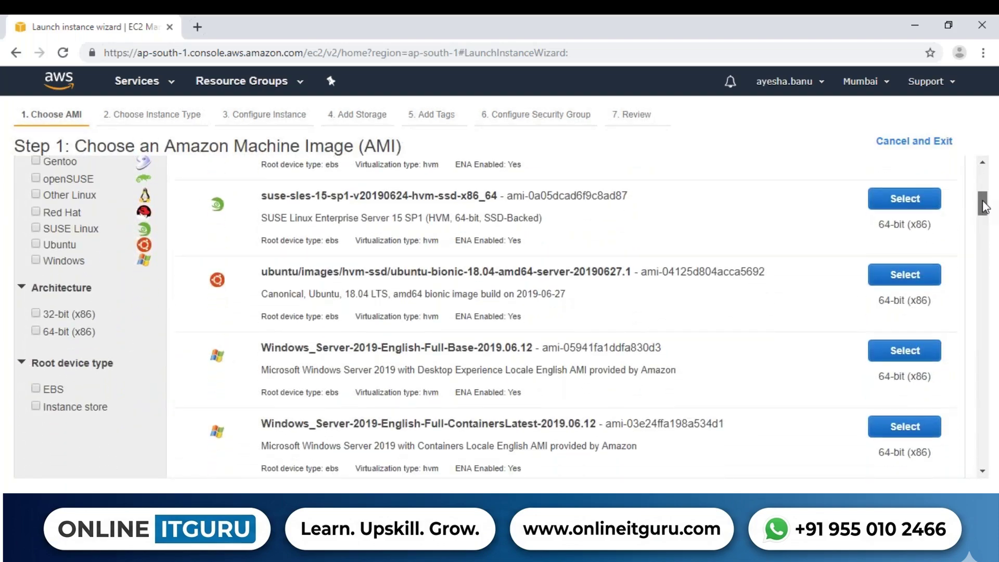
{"action": "left_click_drag", "start_coordinate": [983, 207], "coordinate": [981, 181]}
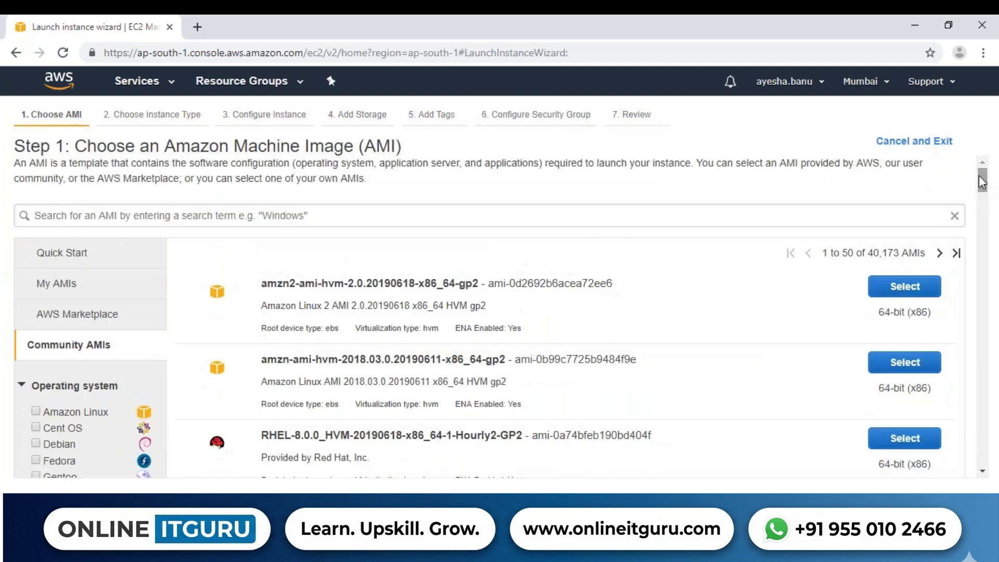
{"action": "left_click", "coordinate": [77, 290]}
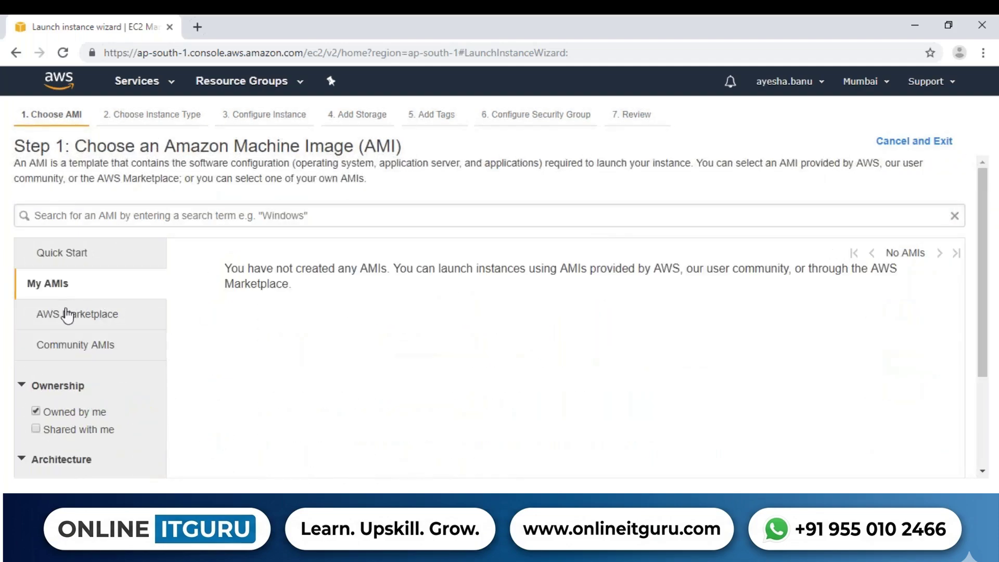
{"action": "left_click", "coordinate": [57, 254]}
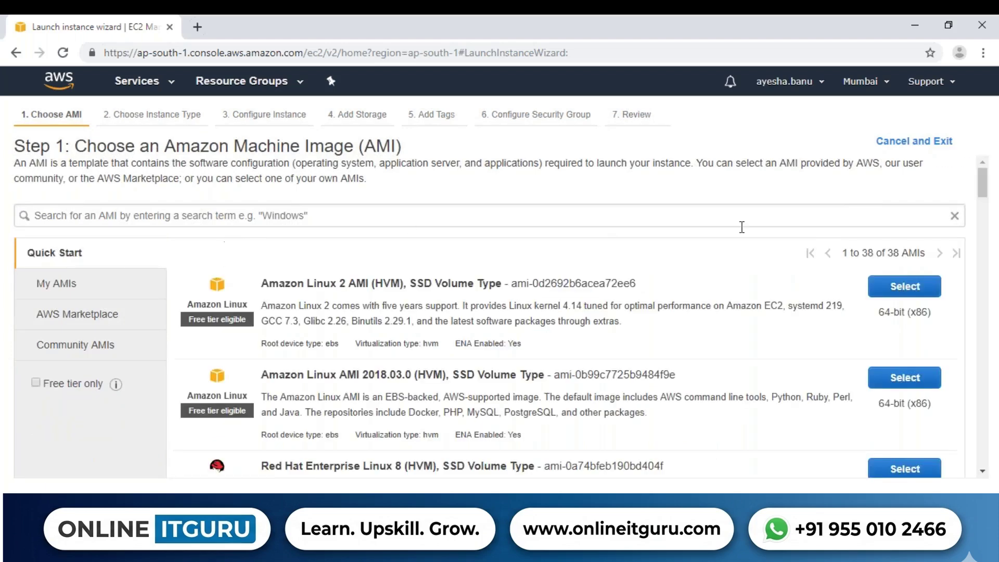
{"action": "left_click", "coordinate": [904, 287]}
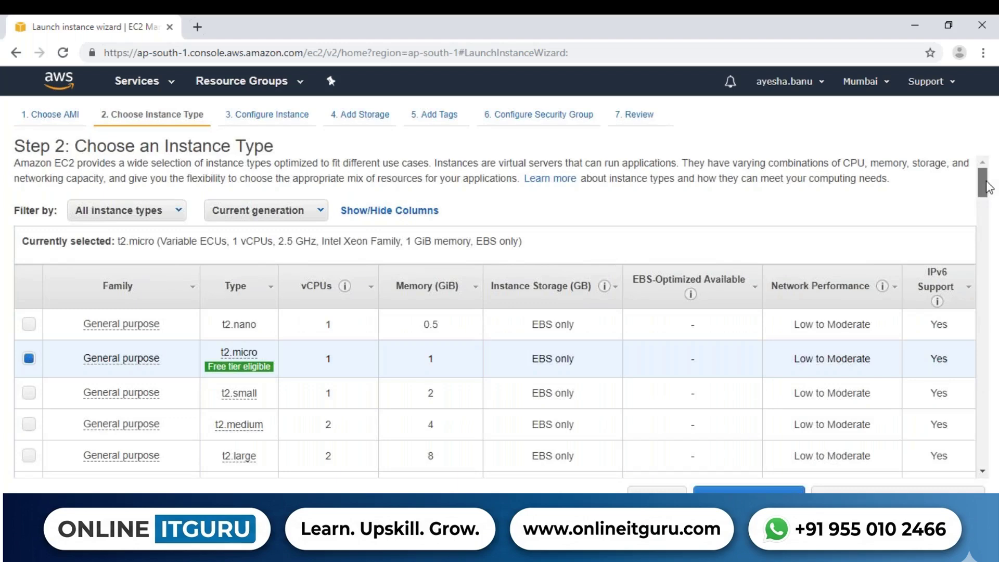
Step: Filter the instance types to the General purpose family
{"action": "scroll", "coordinate": [989, 187], "scroll_direction": "down", "scroll_amount": 1}
{"action": "left_click_drag", "start_coordinate": [987, 183], "coordinate": [987, 191]}
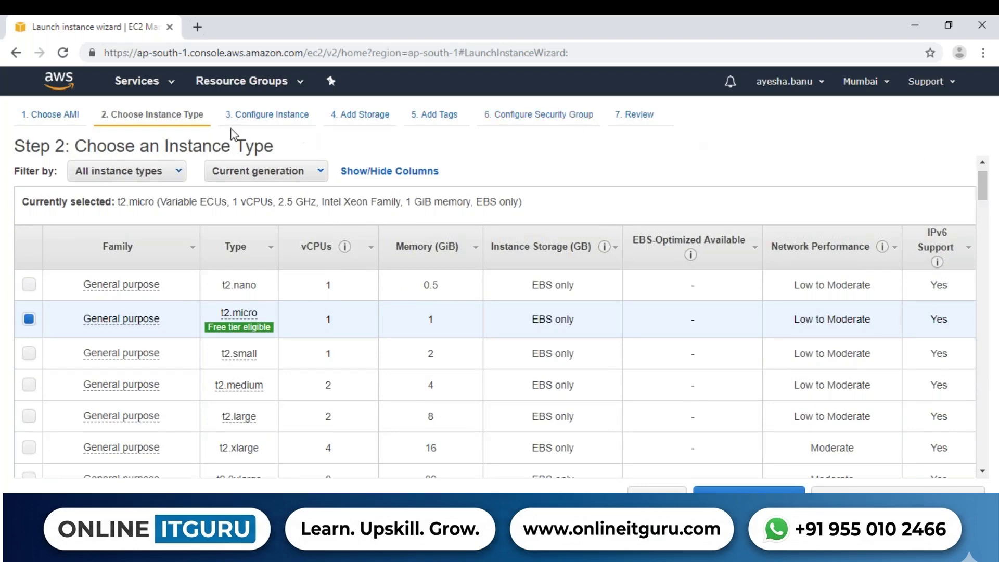
{"action": "left_click", "coordinate": [150, 178]}
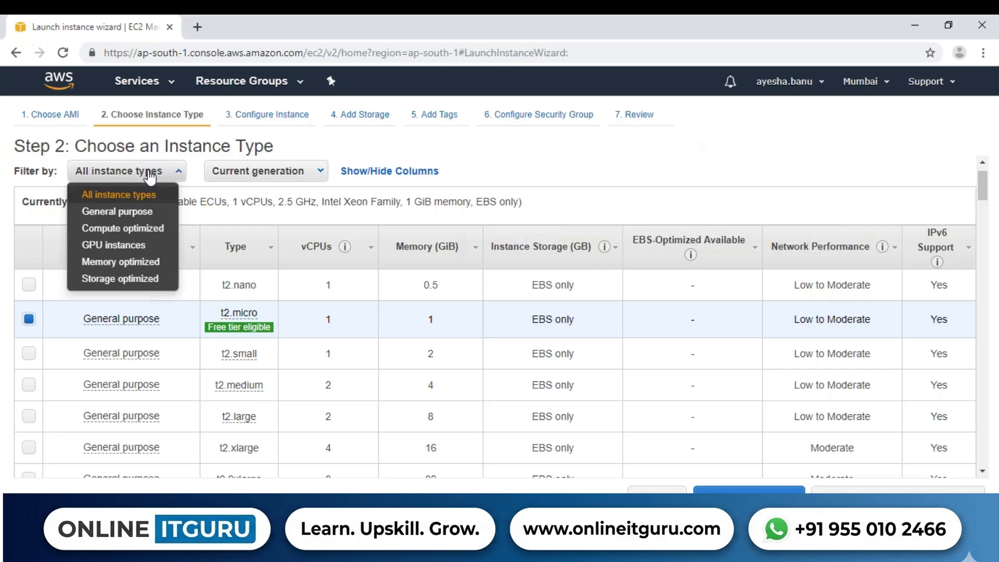
{"action": "left_click", "coordinate": [141, 211]}
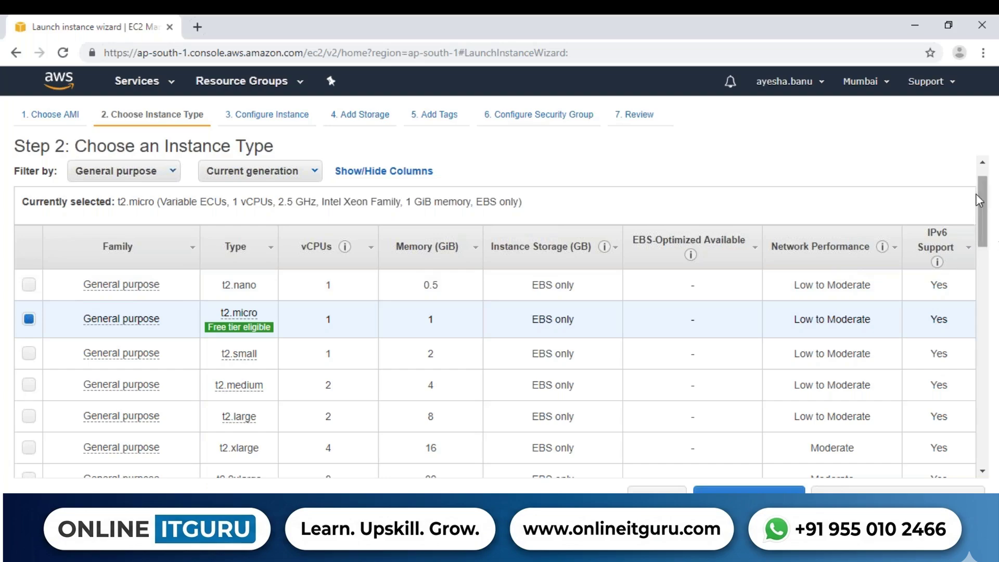
Step: Examine the vCPU, memory, storage and network performance of the general purpose t2 and t3 instance types
{"action": "mouse_move", "coordinate": [979, 201]}
{"action": "left_mouse_down"}
{"action": "mouse_move", "coordinate": [986, 416]}
{"action": "mouse_move", "coordinate": [987, 185]}
{"action": "mouse_move", "coordinate": [989, 212]}
{"action": "left_mouse_up"}
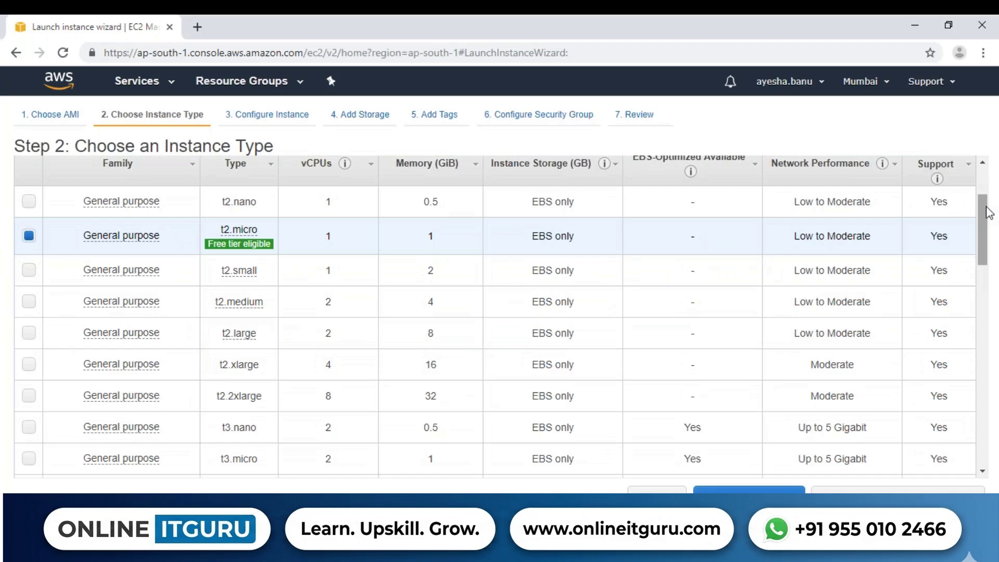
{"action": "scroll", "coordinate": [985, 208], "scroll_direction": "up", "scroll_amount": 1}
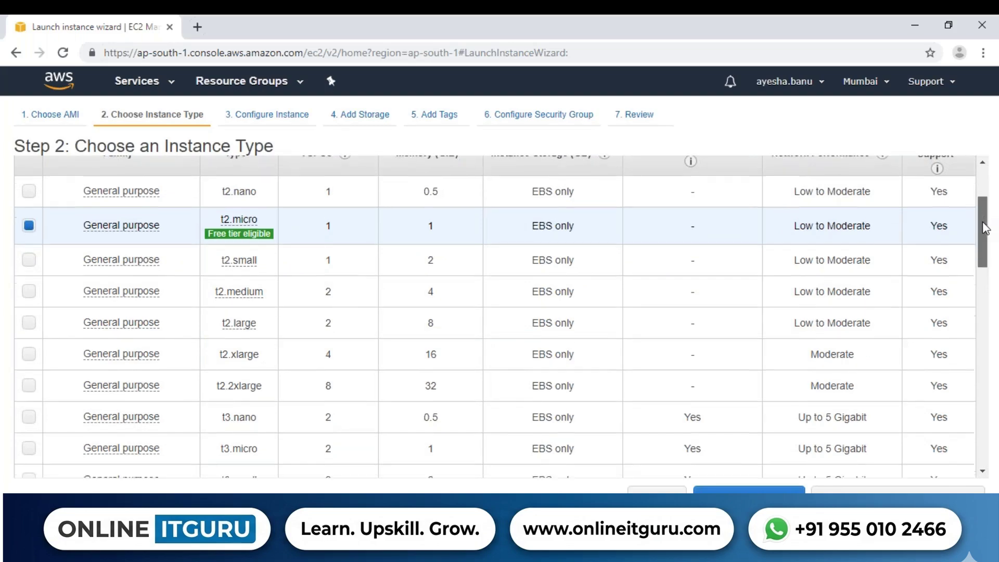
{"action": "left_click_drag", "start_coordinate": [985, 213], "coordinate": [984, 194]}
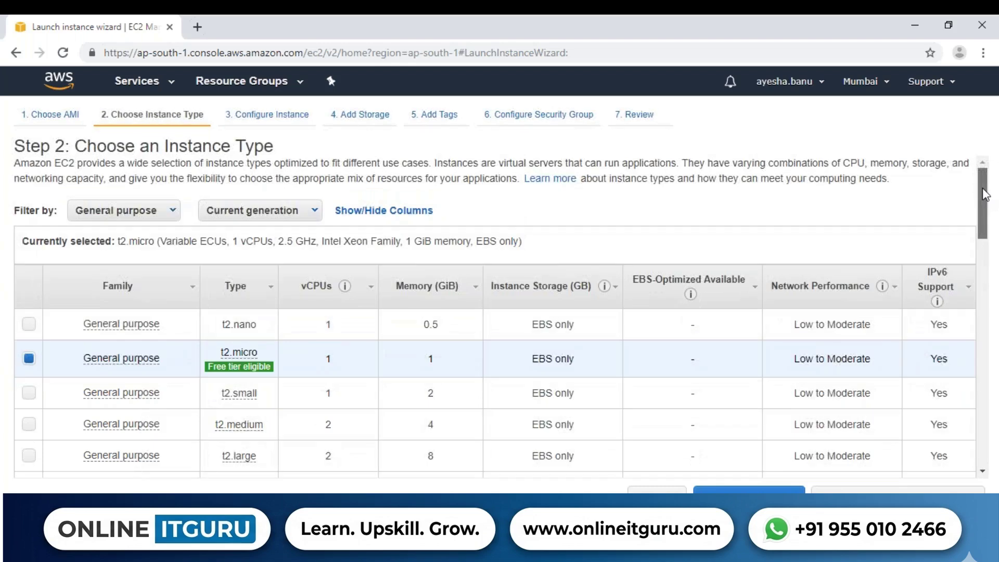
{"action": "left_click_drag", "start_coordinate": [984, 194], "coordinate": [990, 257]}
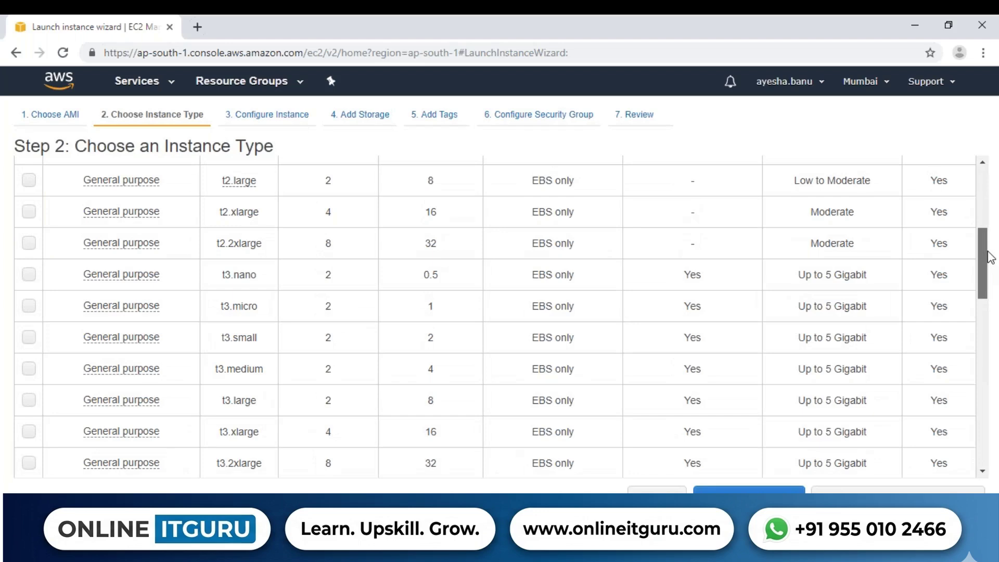
Step: Filter the instance types to the Compute optimized family and examine the c5d, c5 and c4 specifications
{"action": "left_click_drag", "start_coordinate": [990, 257], "coordinate": [988, 286]}
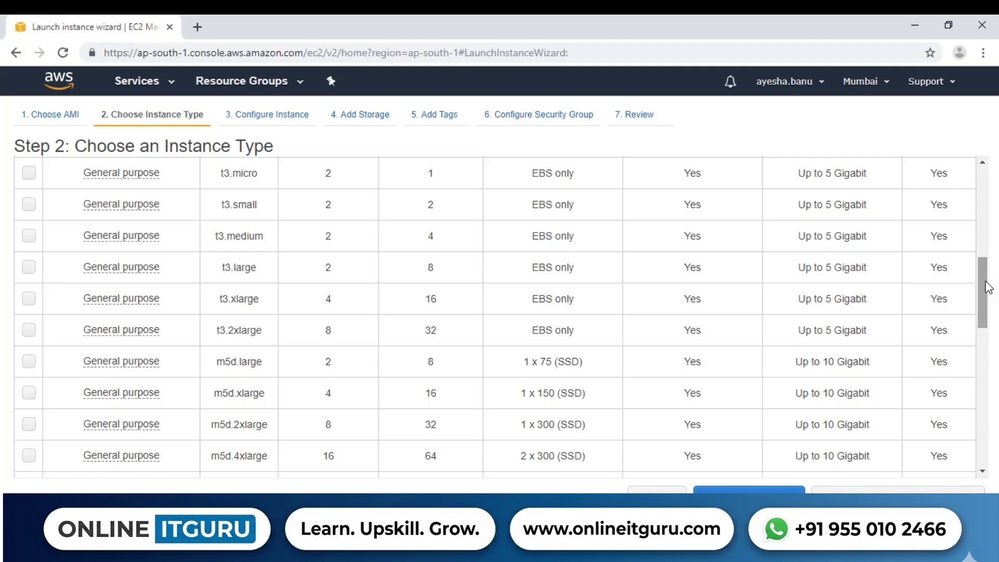
{"action": "left_click_drag", "start_coordinate": [988, 287], "coordinate": [987, 216]}
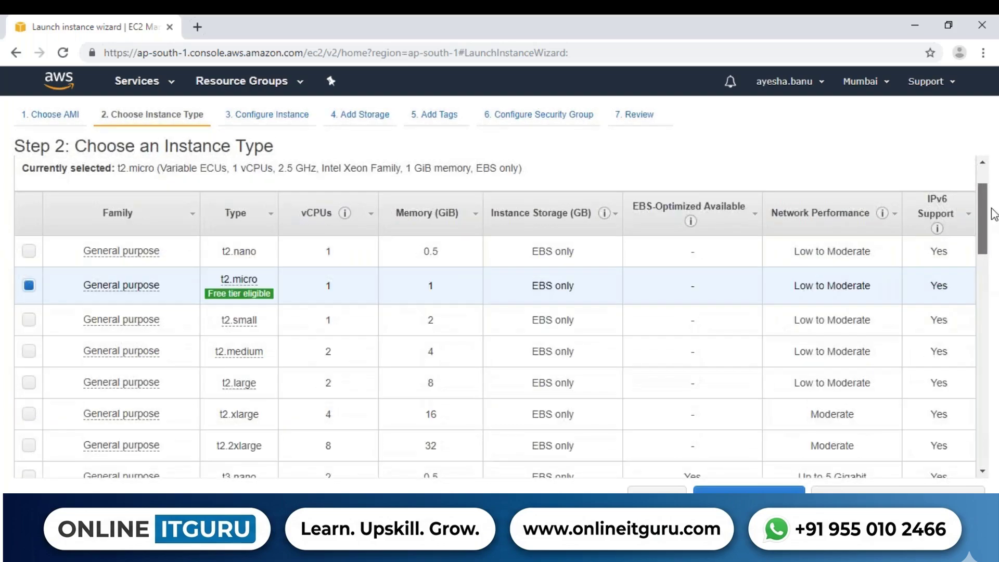
{"action": "mouse_move", "coordinate": [986, 219]}
{"action": "left_mouse_down"}
{"action": "mouse_move", "coordinate": [987, 390]}
{"action": "mouse_move", "coordinate": [986, 207]}
{"action": "left_mouse_up"}
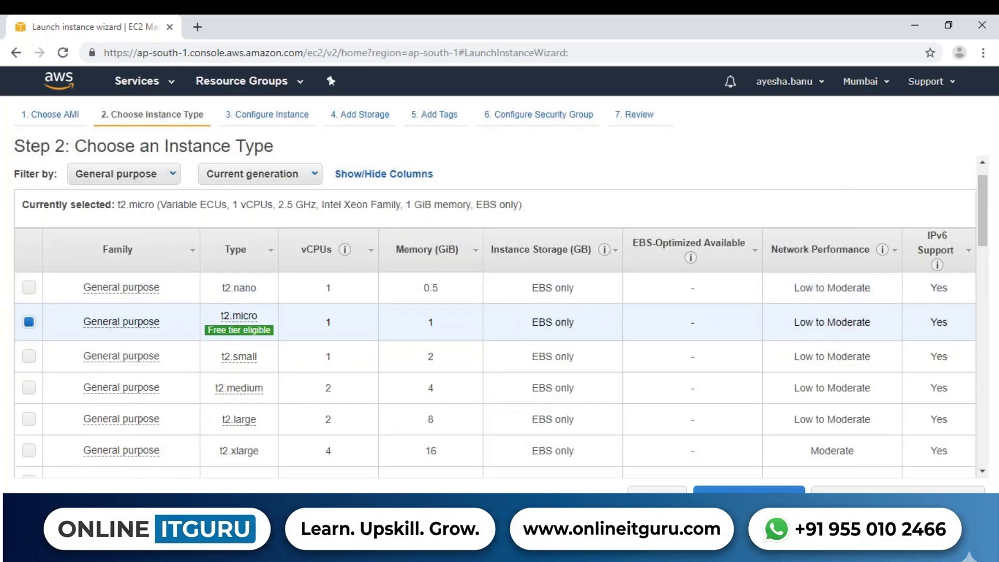
{"action": "left_click", "coordinate": [121, 173]}
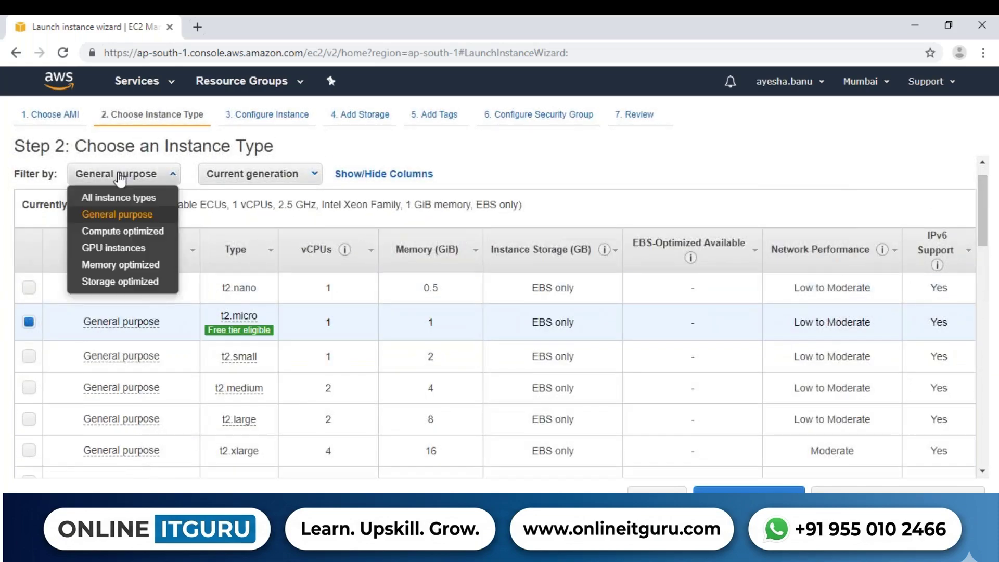
{"action": "left_click", "coordinate": [115, 232]}
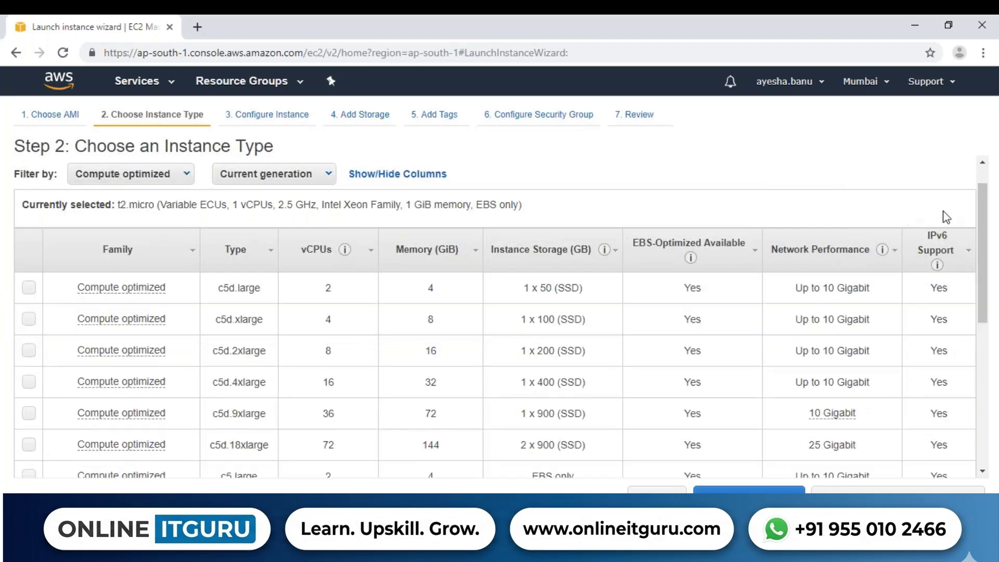
{"action": "left_click_drag", "start_coordinate": [983, 198], "coordinate": [993, 385]}
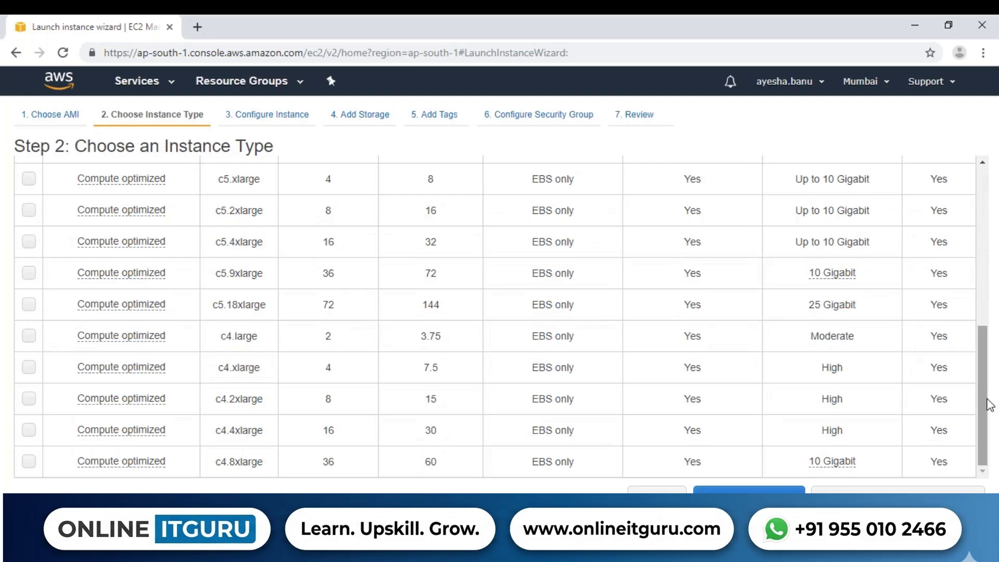
{"action": "left_click_drag", "start_coordinate": [985, 415], "coordinate": [991, 328]}
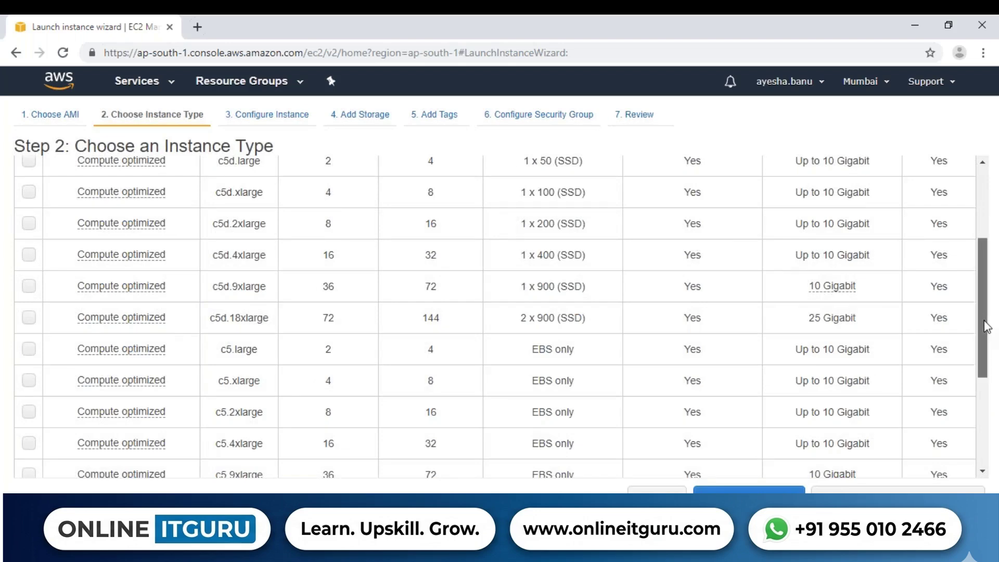
{"action": "left_click_drag", "start_coordinate": [987, 327], "coordinate": [990, 288]}
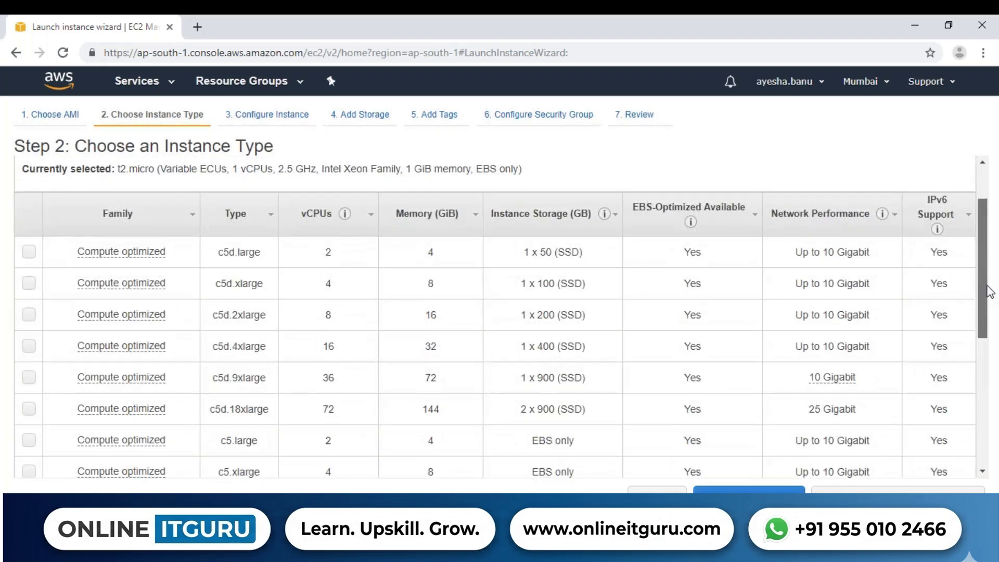
{"action": "left_click_drag", "start_coordinate": [989, 291], "coordinate": [984, 233]}
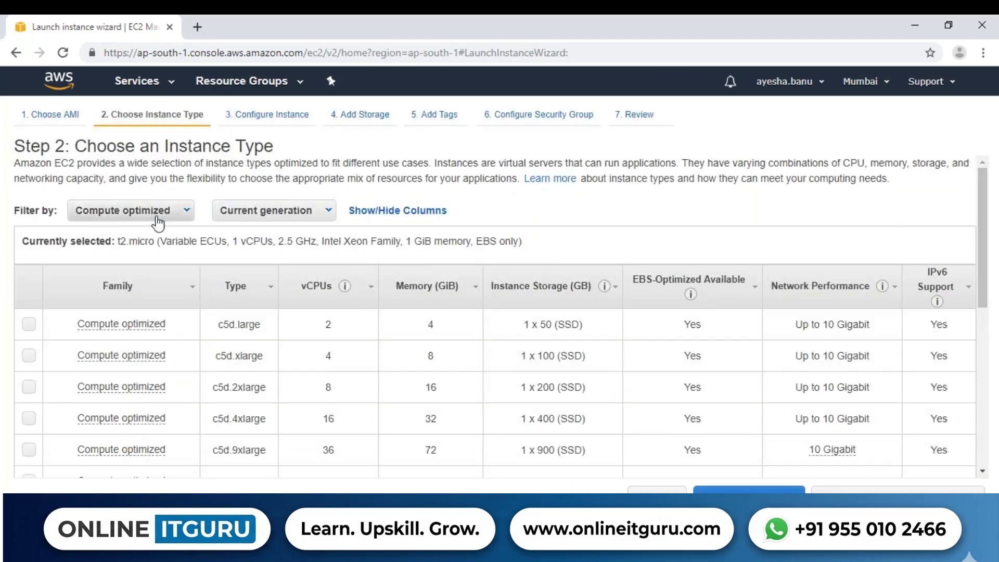
Step: Filter the instance types to GPU instances, and after viewing them switch the filter to Memory optimized to review the r5d types
{"action": "left_click", "coordinate": [138, 215]}
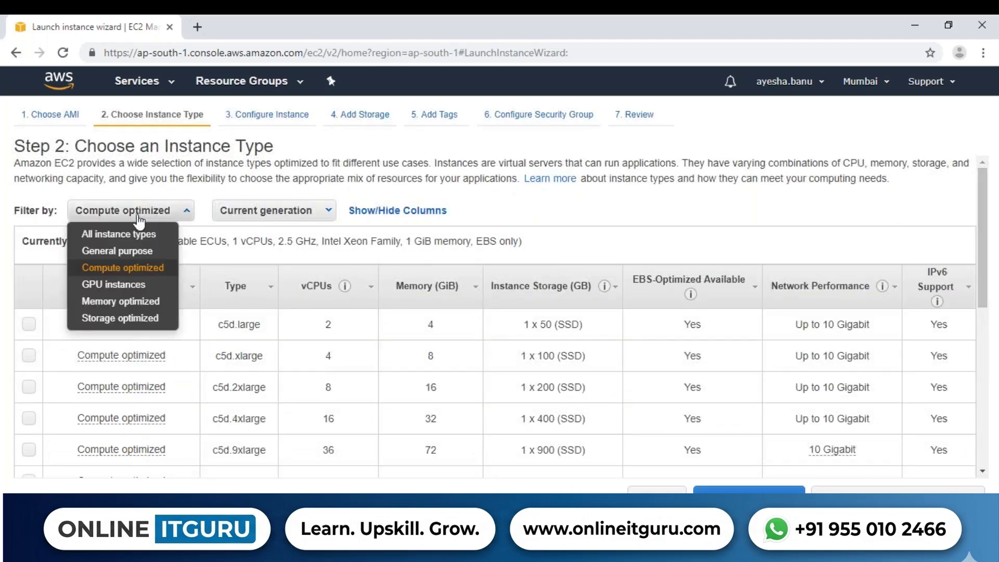
{"action": "left_click", "coordinate": [133, 286]}
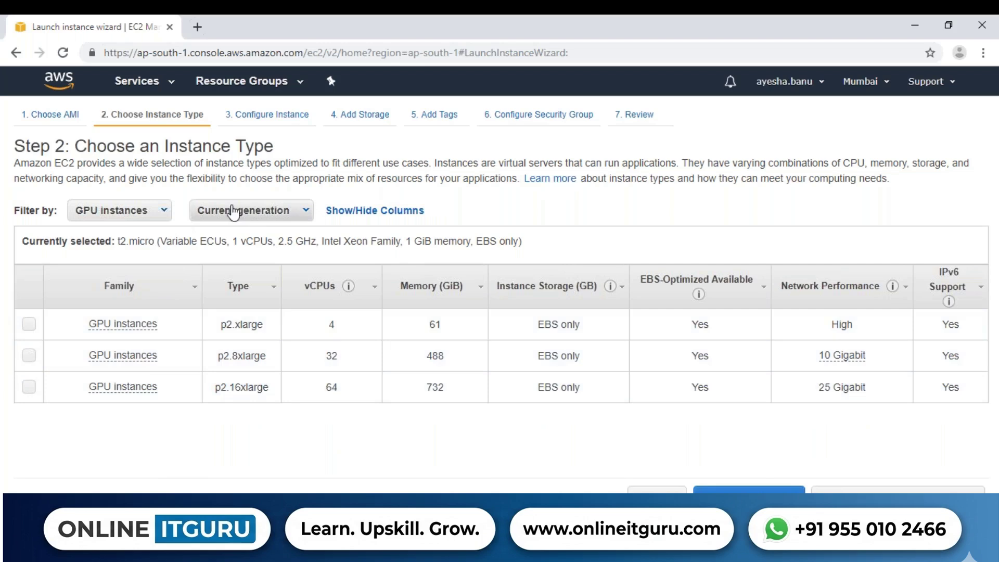
{"action": "left_click", "coordinate": [120, 208]}
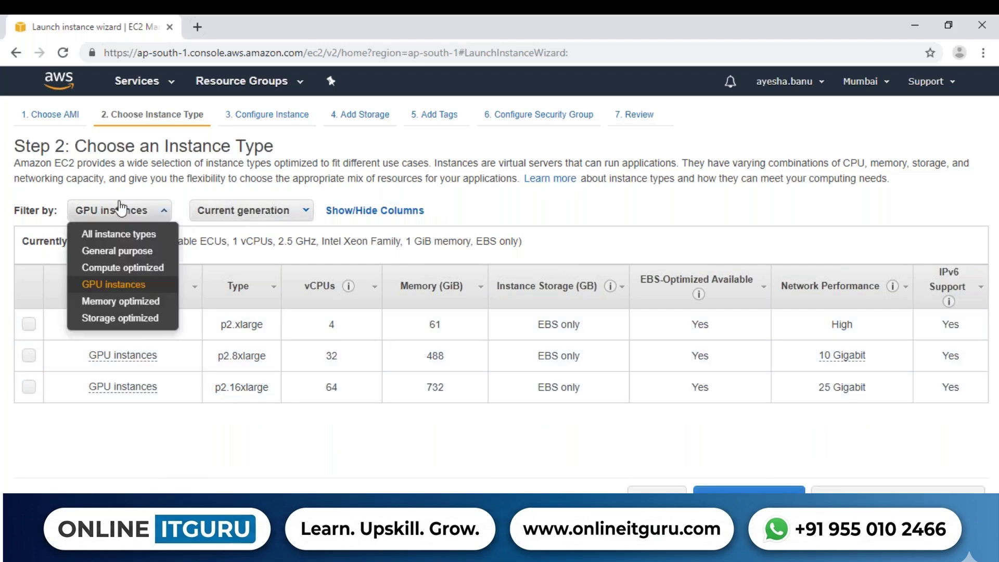
{"action": "left_click", "coordinate": [113, 305]}
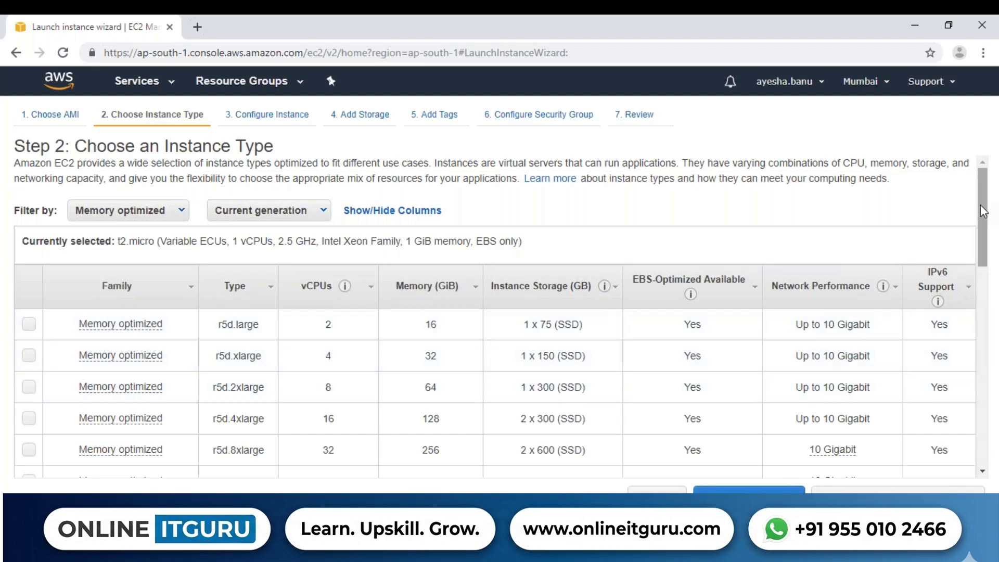
{"action": "mouse_move", "coordinate": [983, 220]}
{"action": "left_mouse_down"}
{"action": "mouse_move", "coordinate": [978, 259]}
{"action": "mouse_move", "coordinate": [980, 224]}
{"action": "left_mouse_up"}
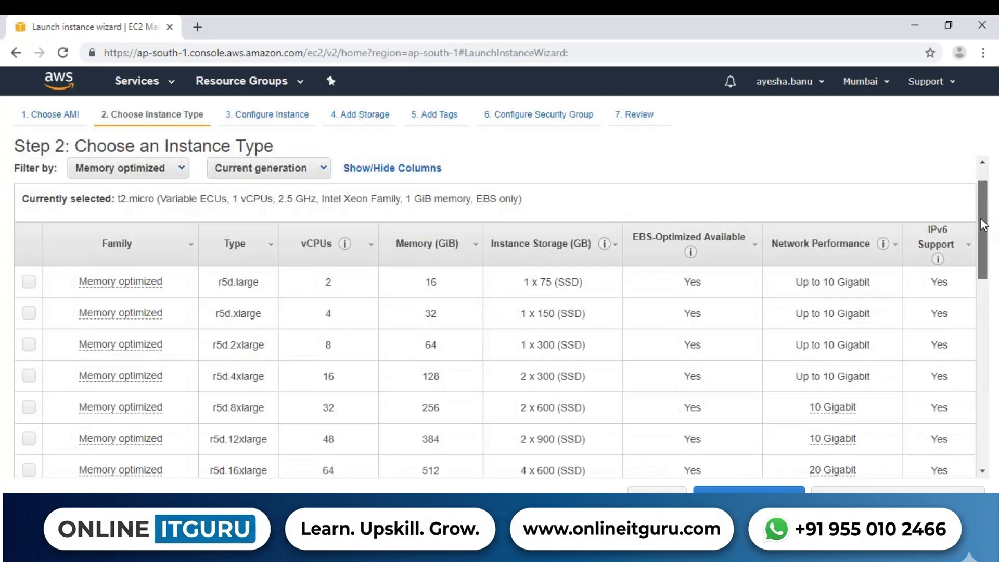
{"action": "left_click_drag", "start_coordinate": [983, 238], "coordinate": [992, 198]}
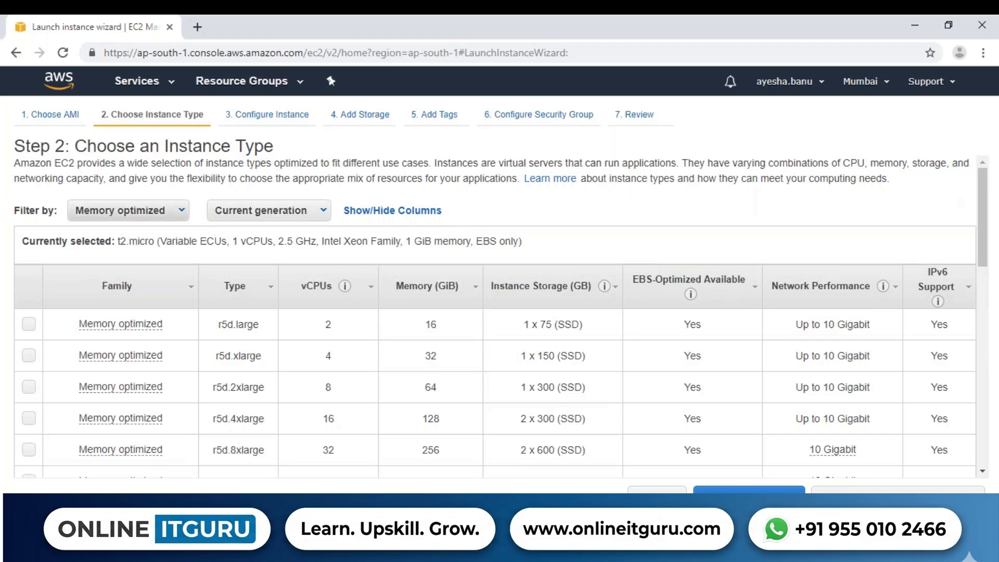
Step: Filter the instance types to the Storage optimized family and review the d2 and i2 specifications
{"action": "left_click", "coordinate": [128, 210]}
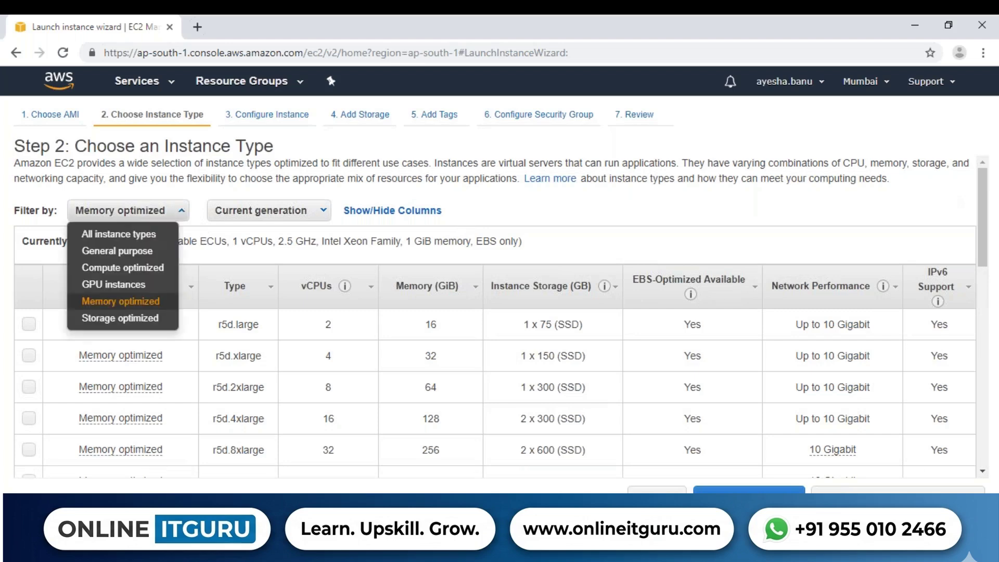
{"action": "left_click", "coordinate": [115, 318]}
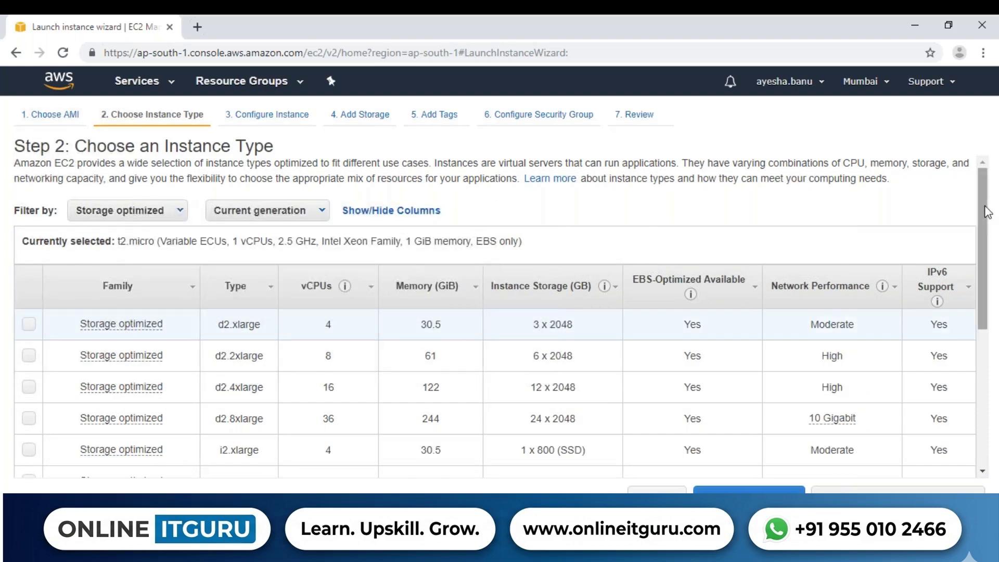
{"action": "mouse_move", "coordinate": [983, 222]}
{"action": "left_mouse_down"}
{"action": "mouse_move", "coordinate": [982, 368]}
{"action": "mouse_move", "coordinate": [983, 203]}
{"action": "mouse_move", "coordinate": [985, 232]}
{"action": "left_mouse_up"}
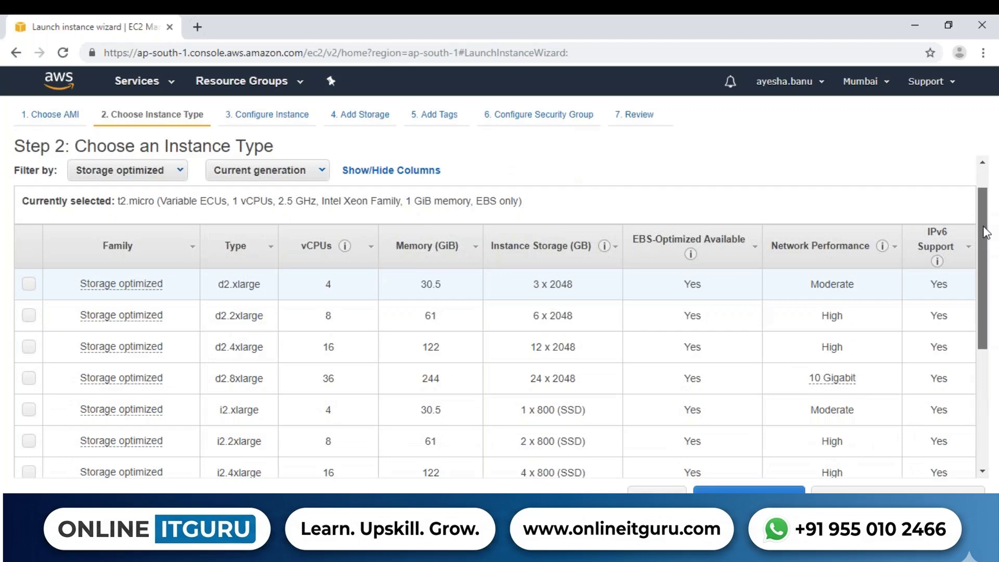
{"action": "left_click_drag", "start_coordinate": [985, 231], "coordinate": [995, 195]}
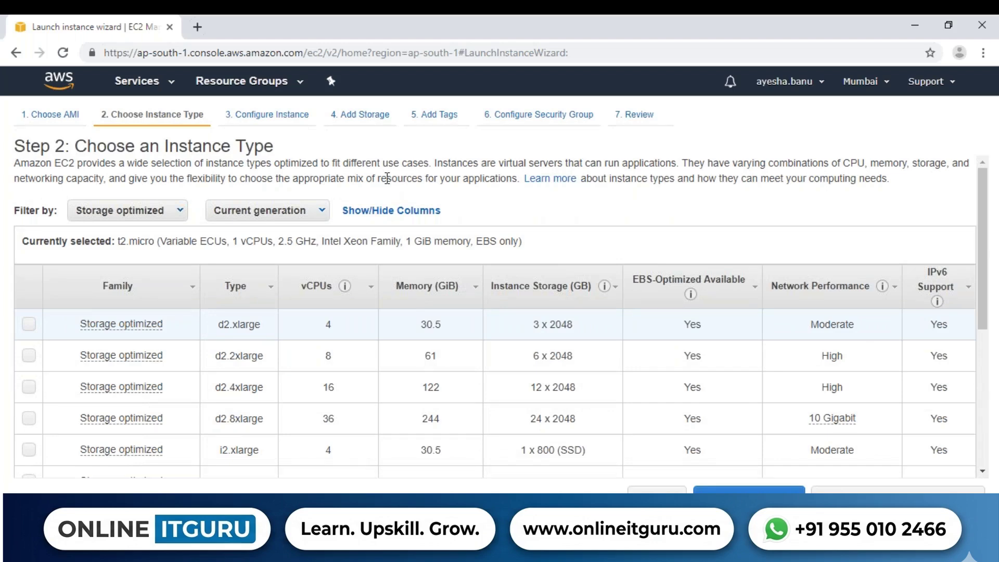
{"action": "left_click", "coordinate": [172, 210]}
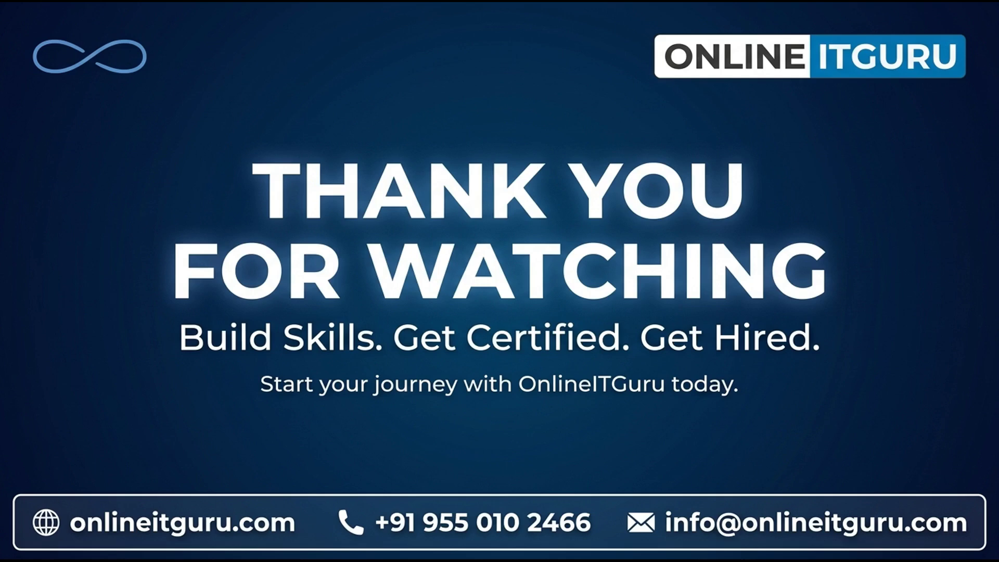